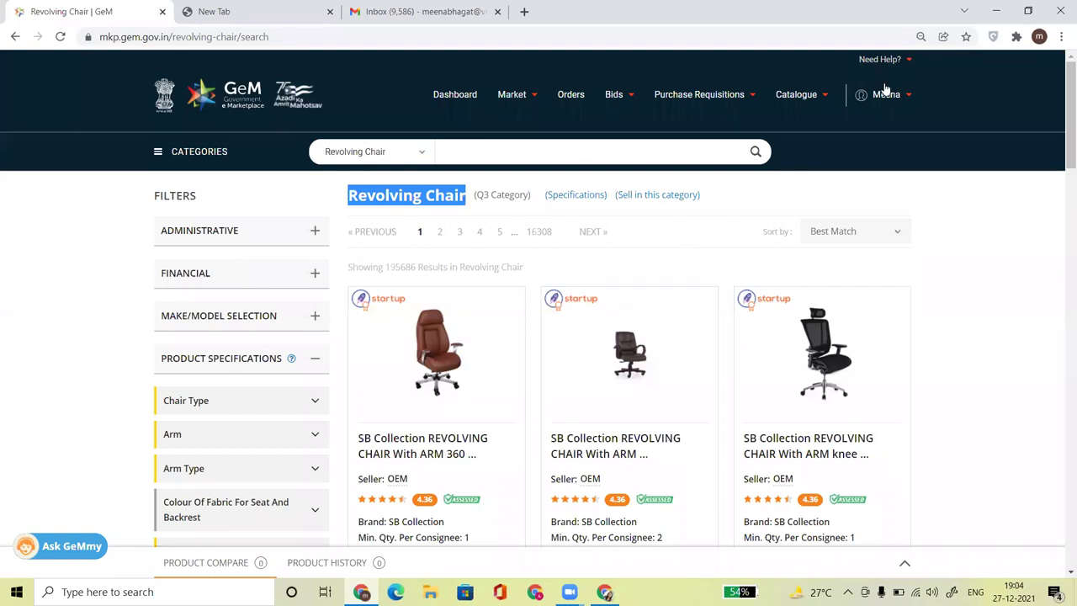
Step: Open the SB Collection revolving chair with 360 degree swivel and syncro adjustment and copy its product ID
{"action": "left_click", "coordinate": [435, 383]}
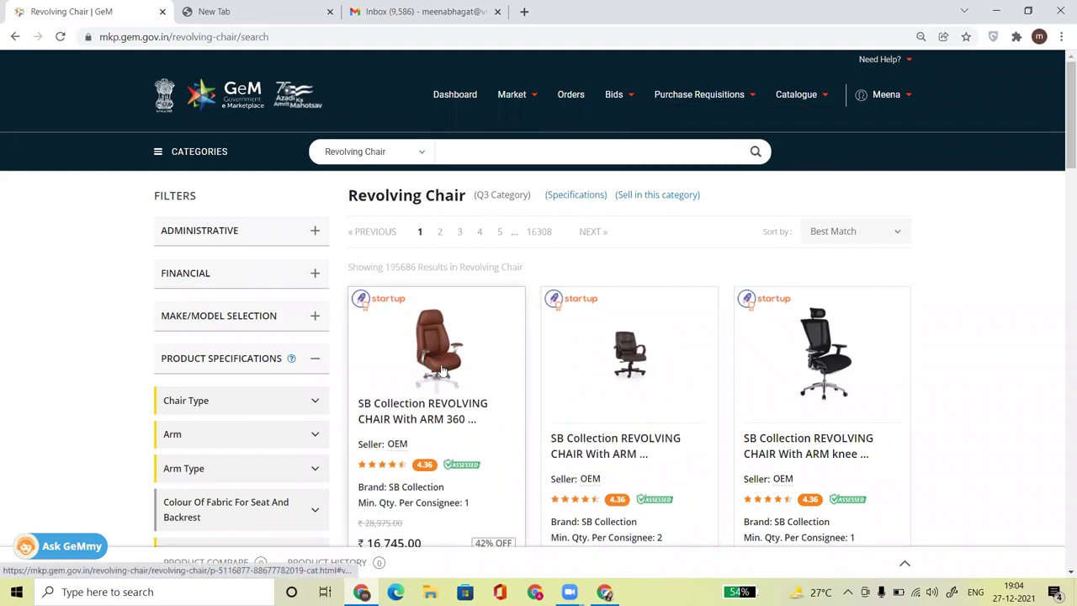
{"action": "left_click", "coordinate": [439, 371]}
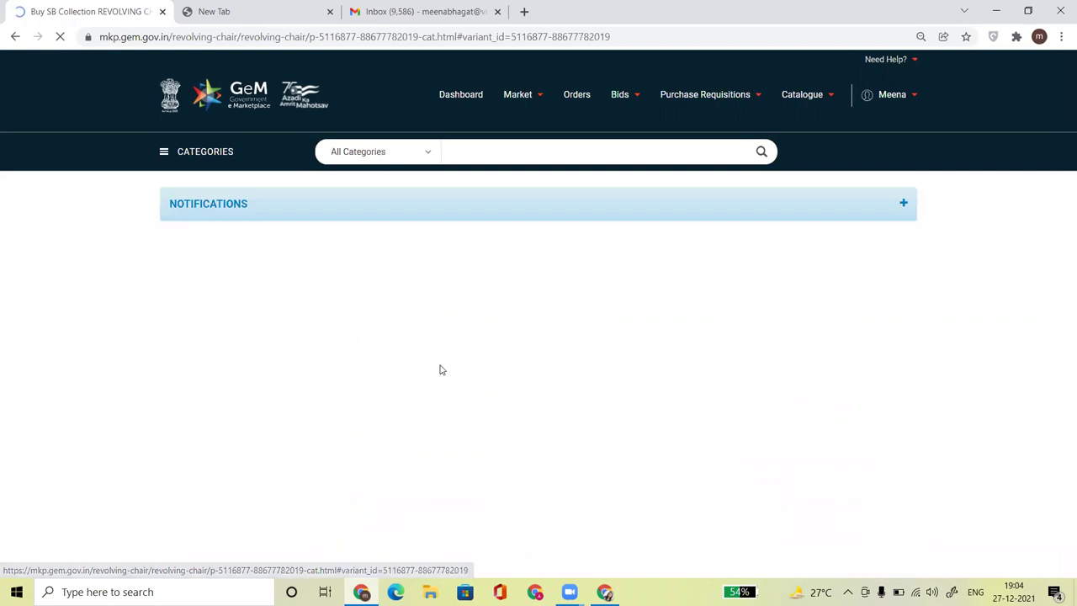
{"action": "scroll", "coordinate": [1062, 168], "scroll_direction": "down", "scroll_amount": 3}
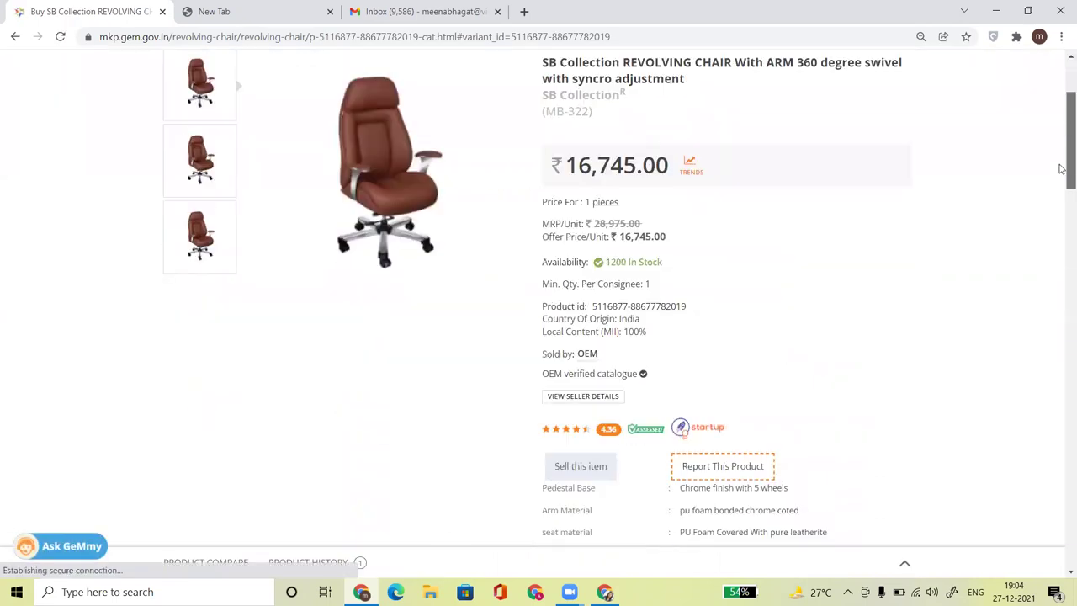
{"action": "left_click_drag", "start_coordinate": [688, 187], "coordinate": [592, 186]}
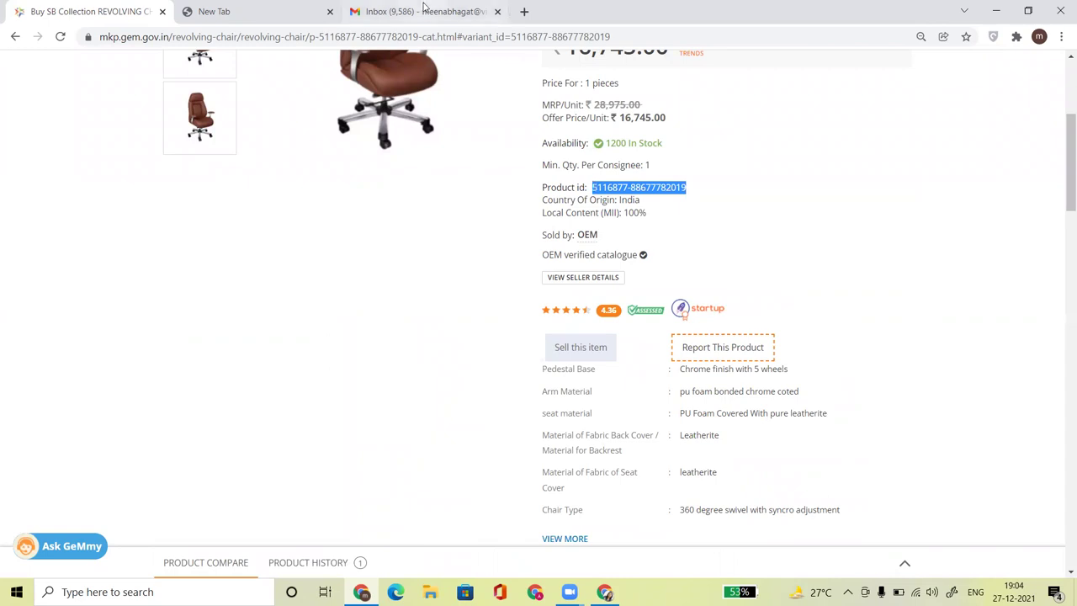
Step: Start adding a new product offering to the catalogue
{"action": "left_click_drag", "start_coordinate": [1062, 196], "coordinate": [1057, 113]}
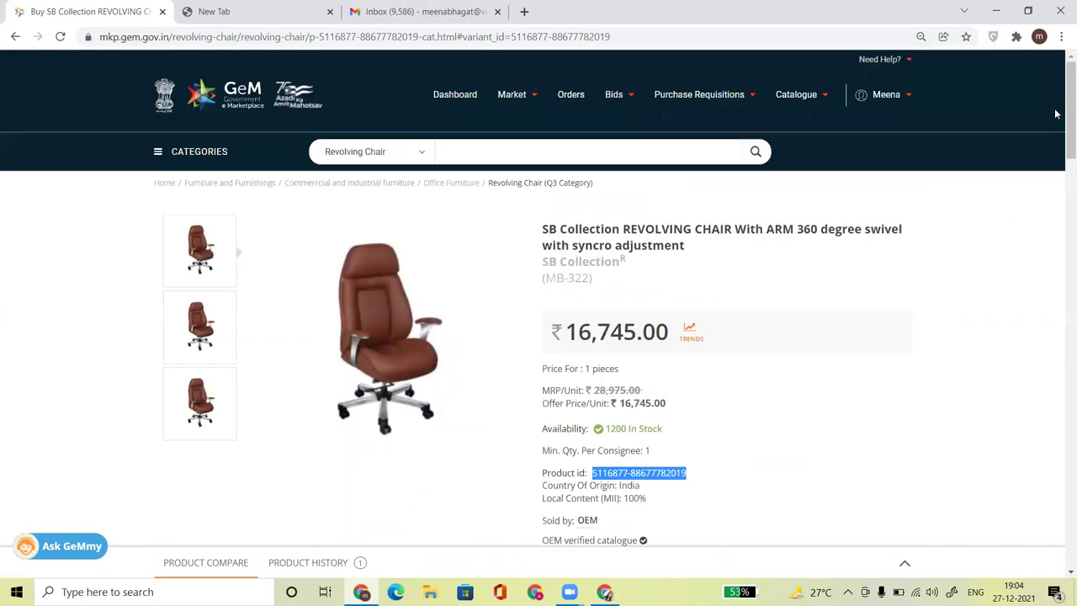
{"action": "mouse_move", "coordinate": [825, 92]}
{"action": "mouse_move", "coordinate": [765, 117]}
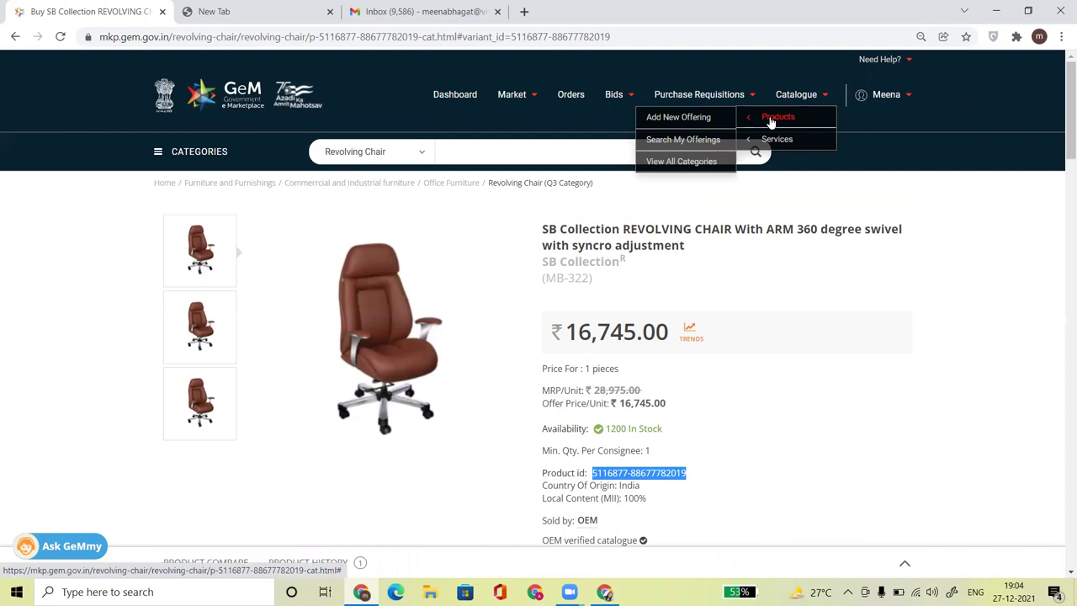
{"action": "left_click", "coordinate": [691, 118]}
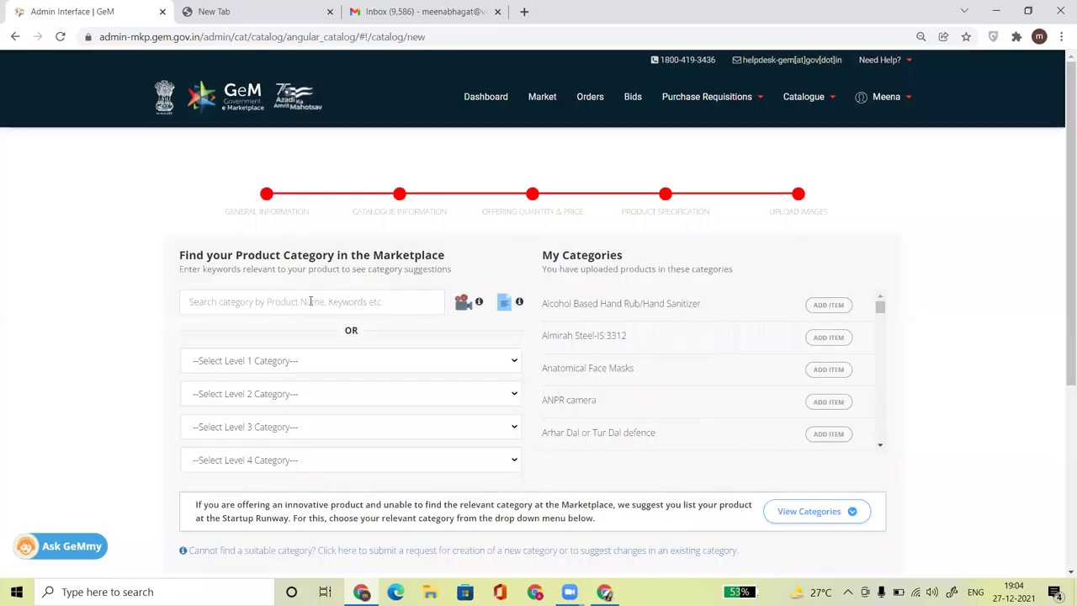
Step: Search the product categories for "revolving" and choose Office Furniture >> Revolving Chair
{"action": "left_click", "coordinate": [311, 300]}
{"action": "type", "text": "rev"}
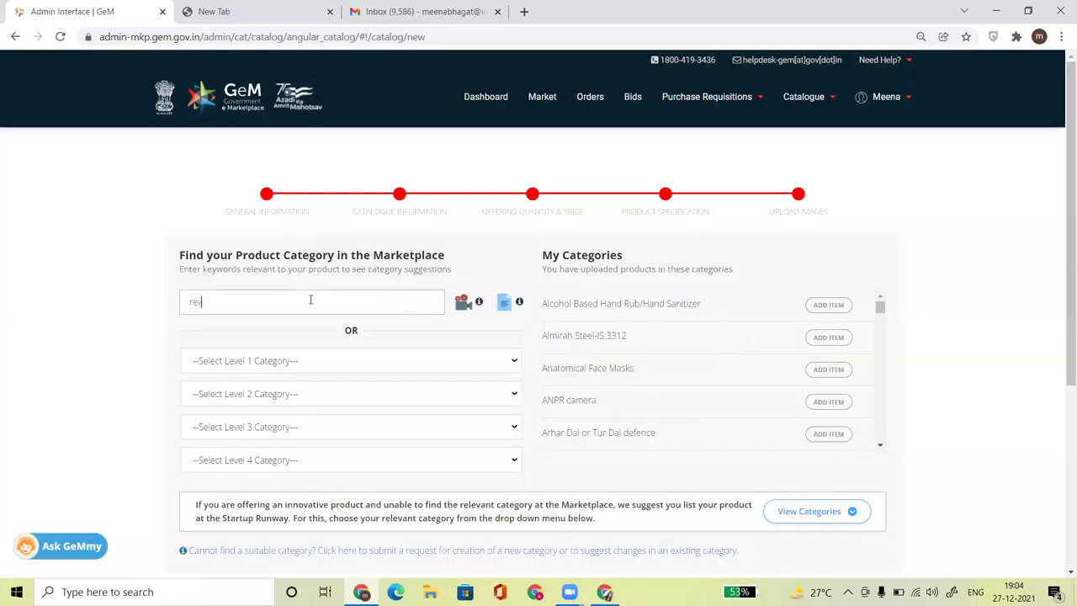
{"action": "type", "text": "olving cha"}
{"action": "type", "text": "i"}
{"action": "key", "text": "BackSpace"}
{"action": "key", "text": "BackSpace"}
{"action": "key", "text": "BackSpace"}
{"action": "key", "text": "BackSpace"}
{"action": "key", "text": "BackSpace"}
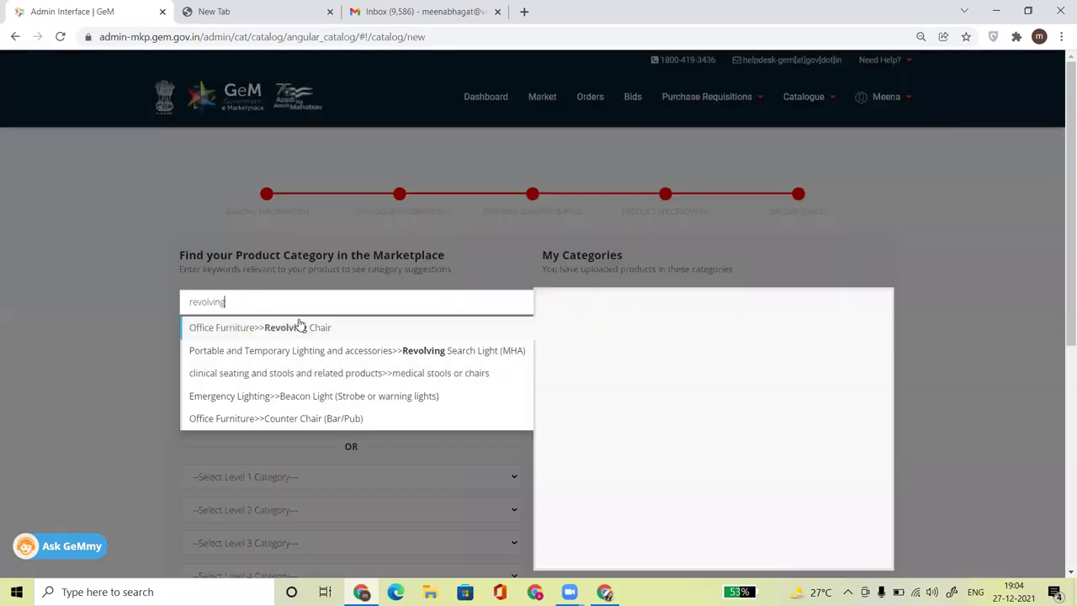
{"action": "left_click", "coordinate": [296, 326]}
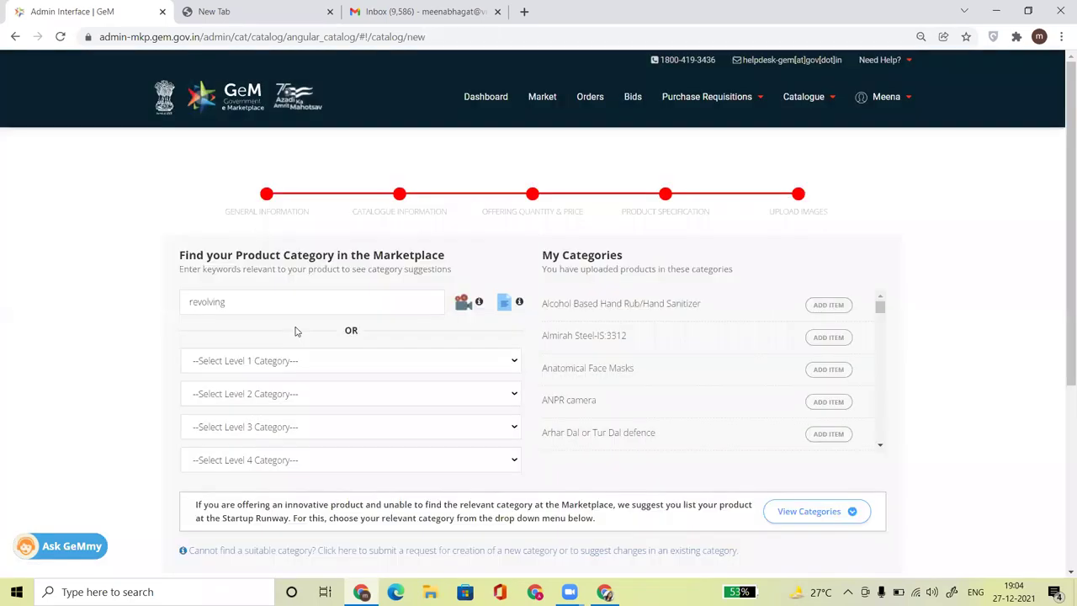
{"action": "left_click", "coordinate": [275, 308]}
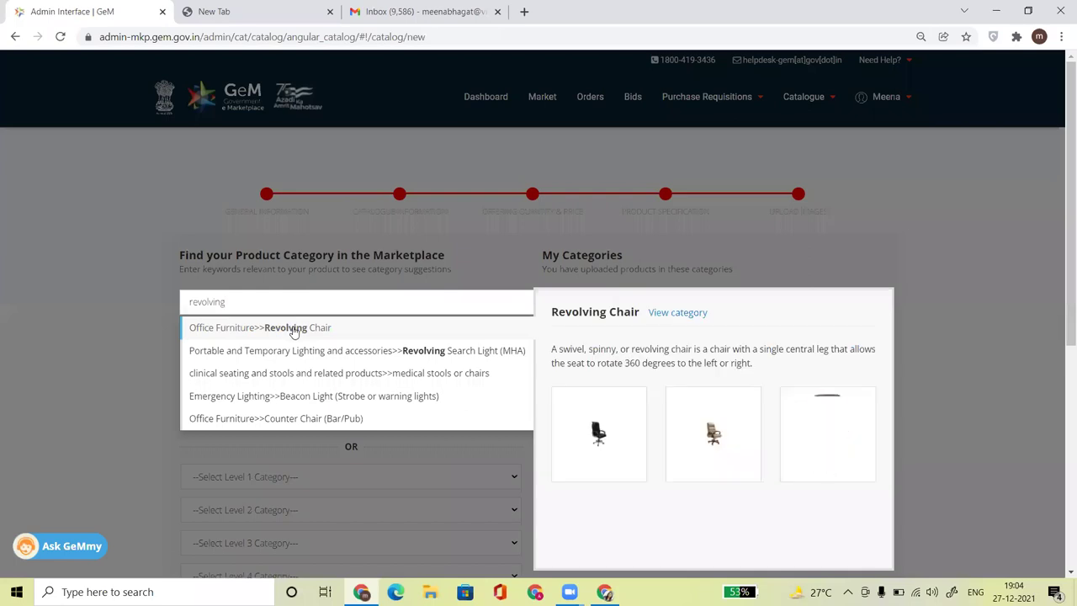
{"action": "left_click", "coordinate": [290, 329]}
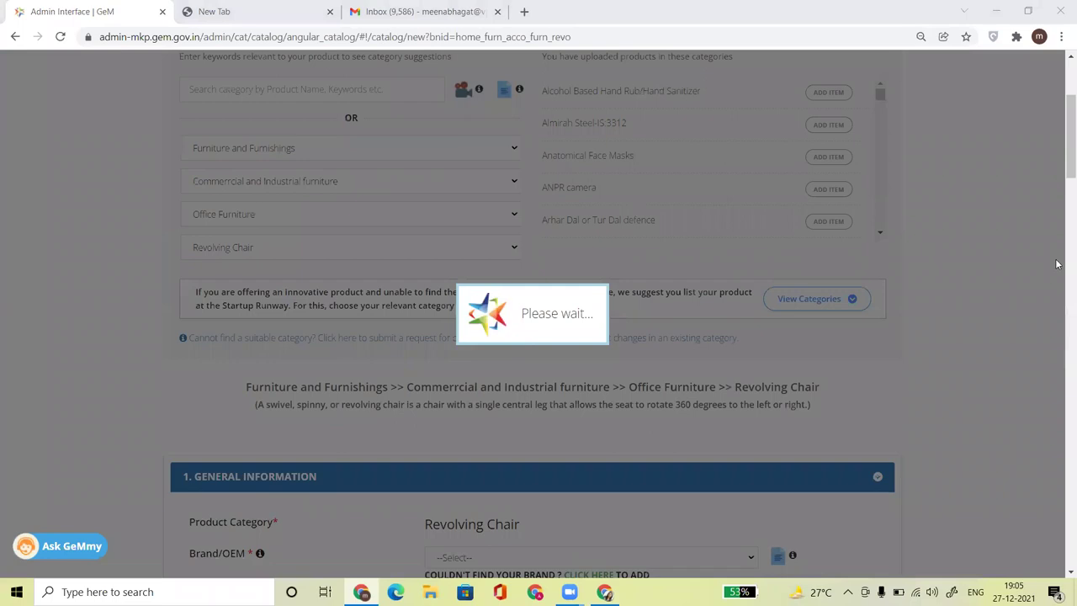
{"action": "scroll", "coordinate": [1060, 237], "scroll_direction": "down", "scroll_amount": 5}
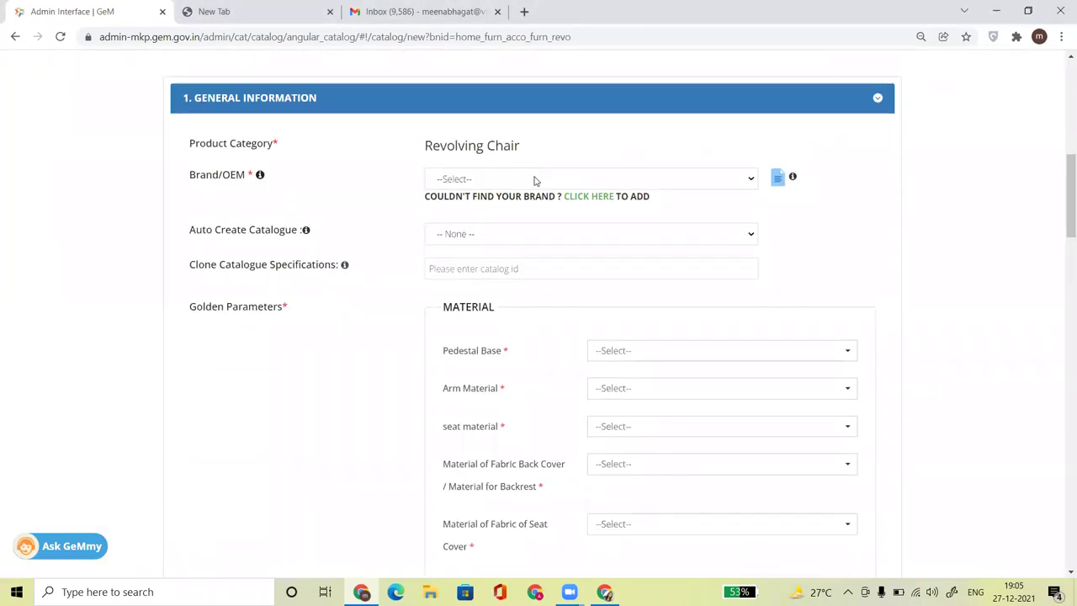
{"action": "left_click", "coordinate": [534, 180]}
{"action": "left_click", "coordinate": [505, 233]}
{"action": "left_click", "coordinate": [481, 250]}
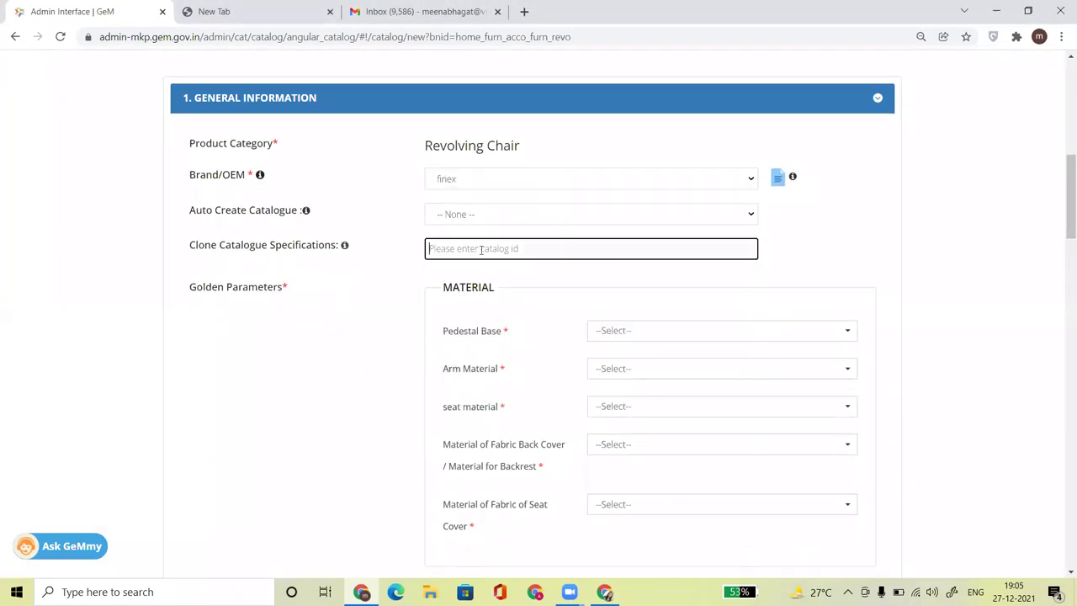
{"action": "key", "text": "ctrl+v"}
{"action": "left_click", "coordinate": [800, 248]}
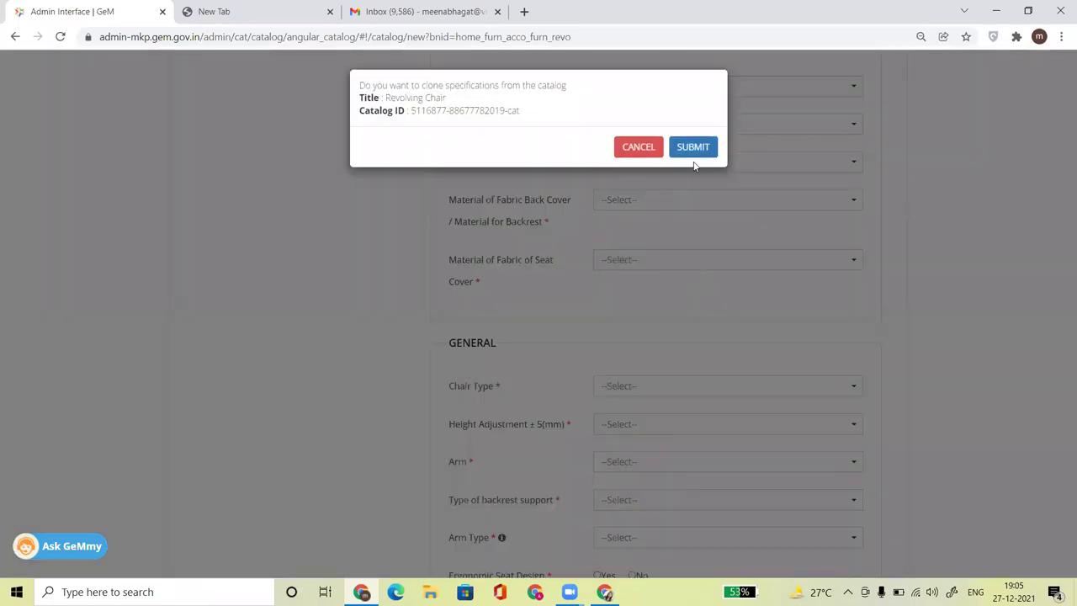
{"action": "left_click", "coordinate": [696, 153]}
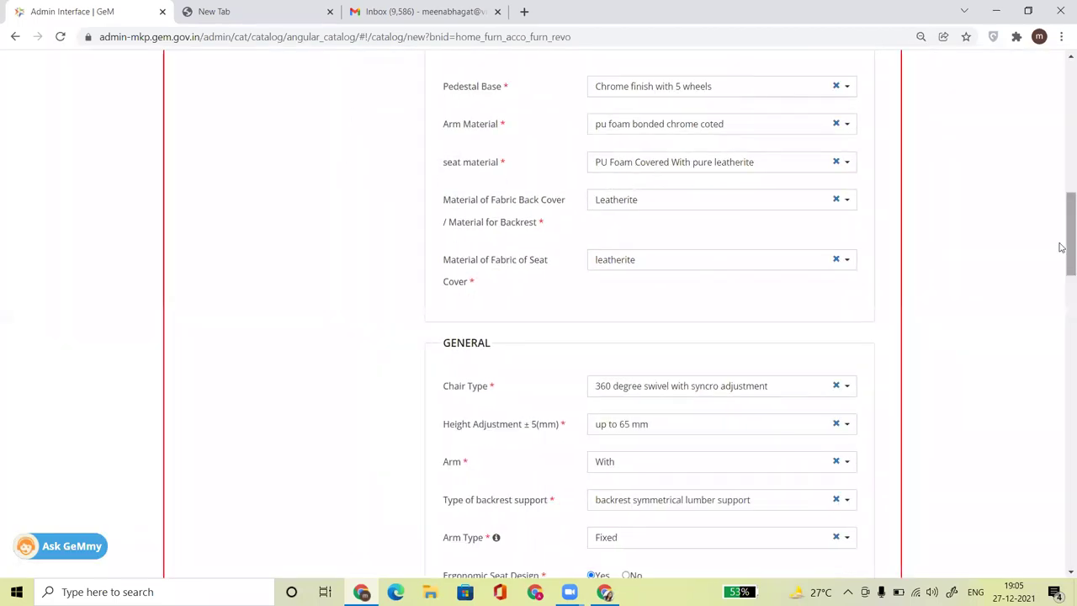
Step: Review the cloned golden parameters in the Material and General groups, including the available Pedestal Base options
{"action": "scroll", "coordinate": [1061, 247], "scroll_direction": "up", "scroll_amount": 3}
{"action": "scroll", "coordinate": [1060, 247], "scroll_direction": "down", "scroll_amount": 3}
{"action": "scroll", "coordinate": [1060, 244], "scroll_direction": "down", "scroll_amount": 1}
{"action": "scroll", "coordinate": [1061, 240], "scroll_direction": "up", "scroll_amount": 2}
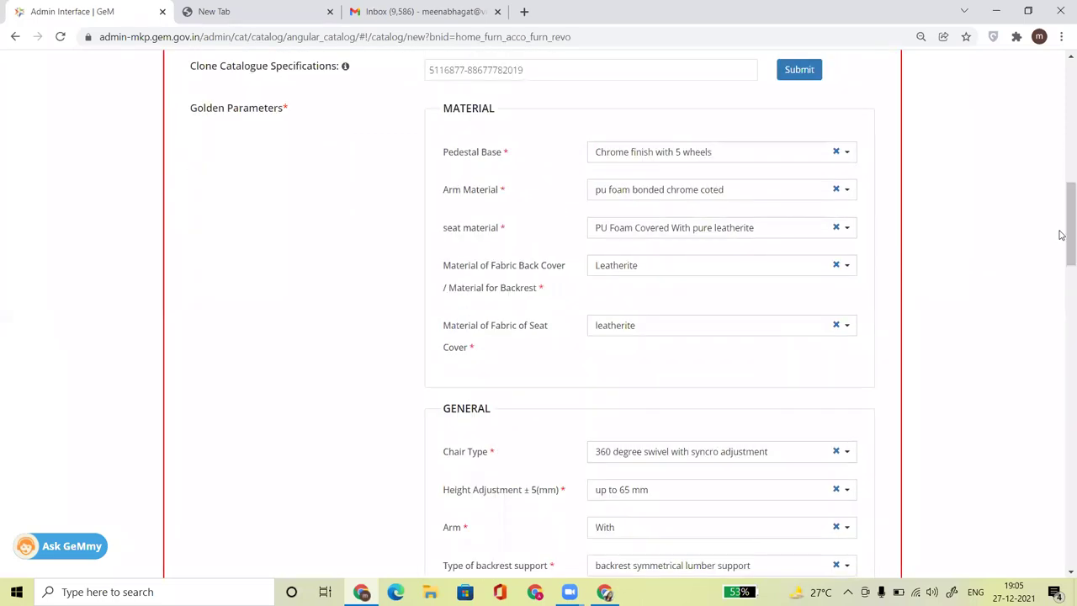
{"action": "left_click", "coordinate": [690, 152]}
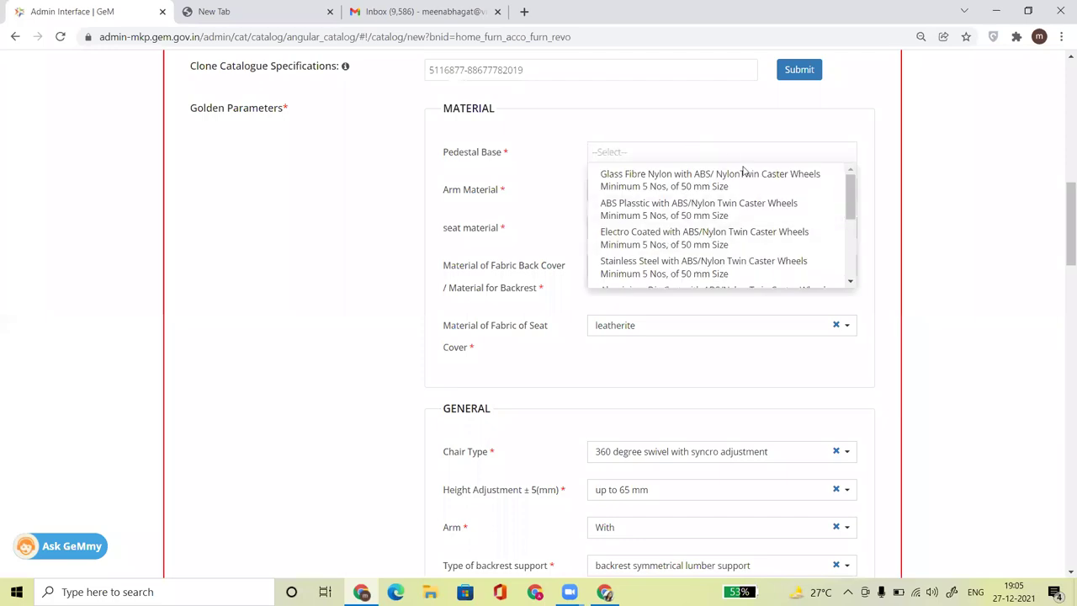
{"action": "left_click", "coordinate": [716, 125]}
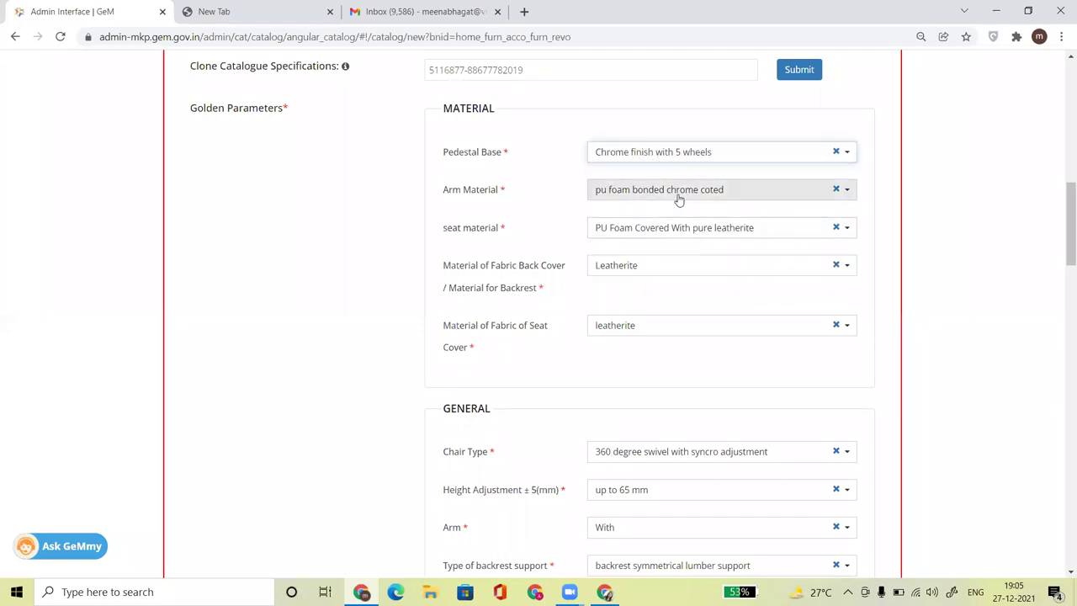
{"action": "left_click_drag", "start_coordinate": [1065, 209], "coordinate": [874, 269]}
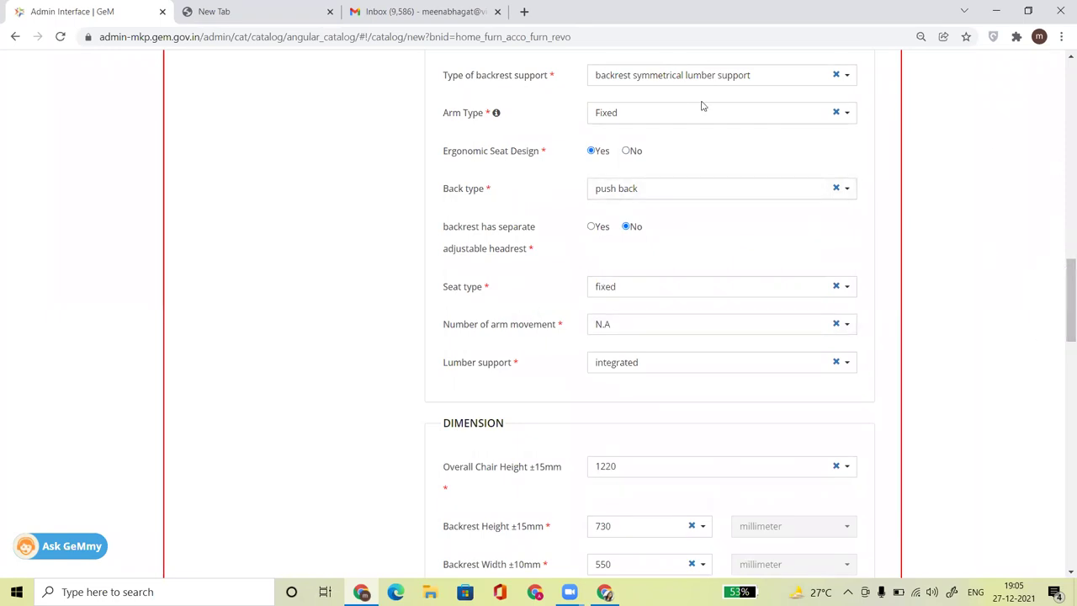
{"action": "scroll", "coordinate": [1058, 253], "scroll_direction": "up", "scroll_amount": 3}
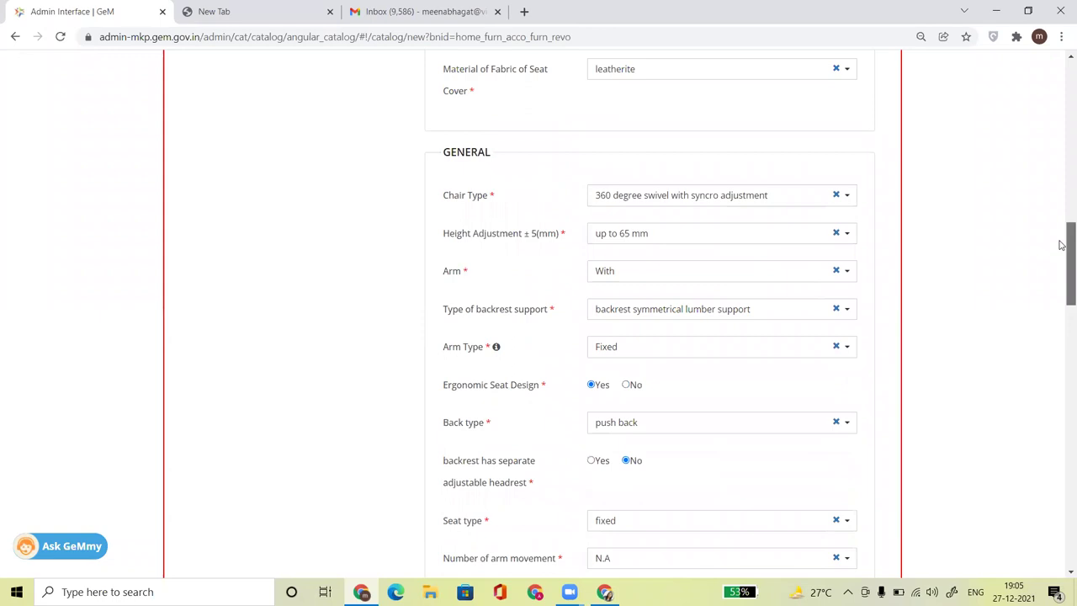
{"action": "scroll", "coordinate": [1060, 244], "scroll_direction": "up", "scroll_amount": 1}
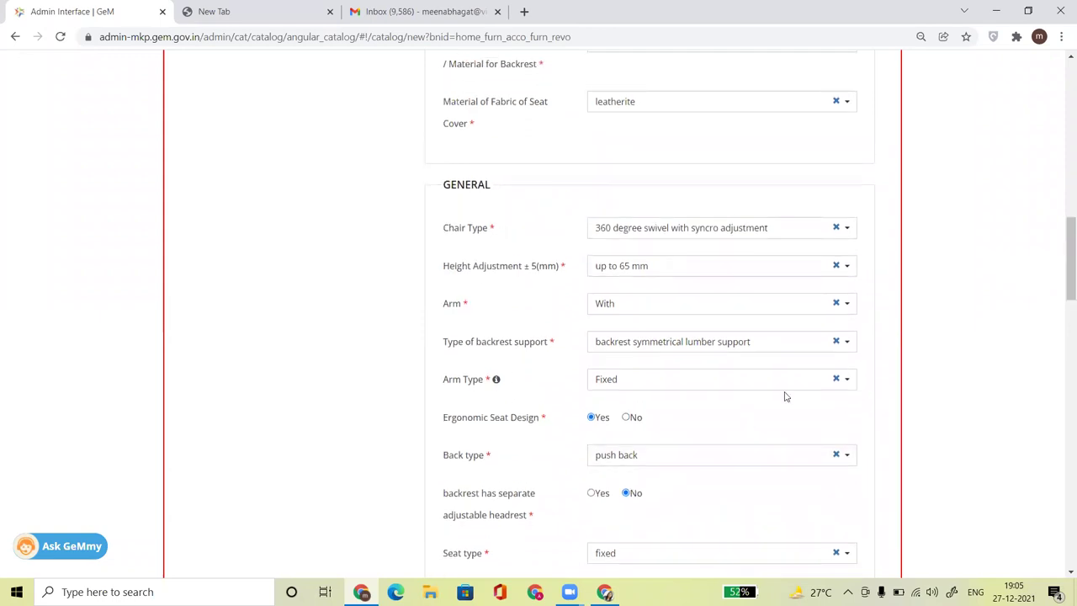
Step: Set the Chair Type to "only revolving without tilting mechanism" and save the General Information section
{"action": "left_click", "coordinate": [640, 230]}
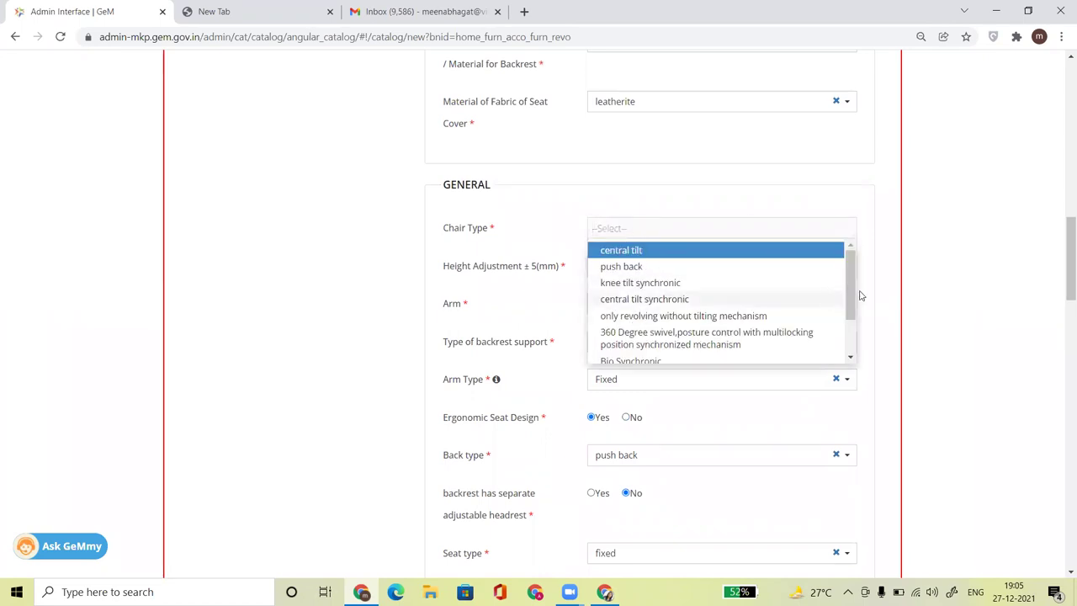
{"action": "mouse_move", "coordinate": [852, 296]}
{"action": "left_mouse_down"}
{"action": "mouse_move", "coordinate": [854, 322]}
{"action": "mouse_move", "coordinate": [852, 277]}
{"action": "left_mouse_up"}
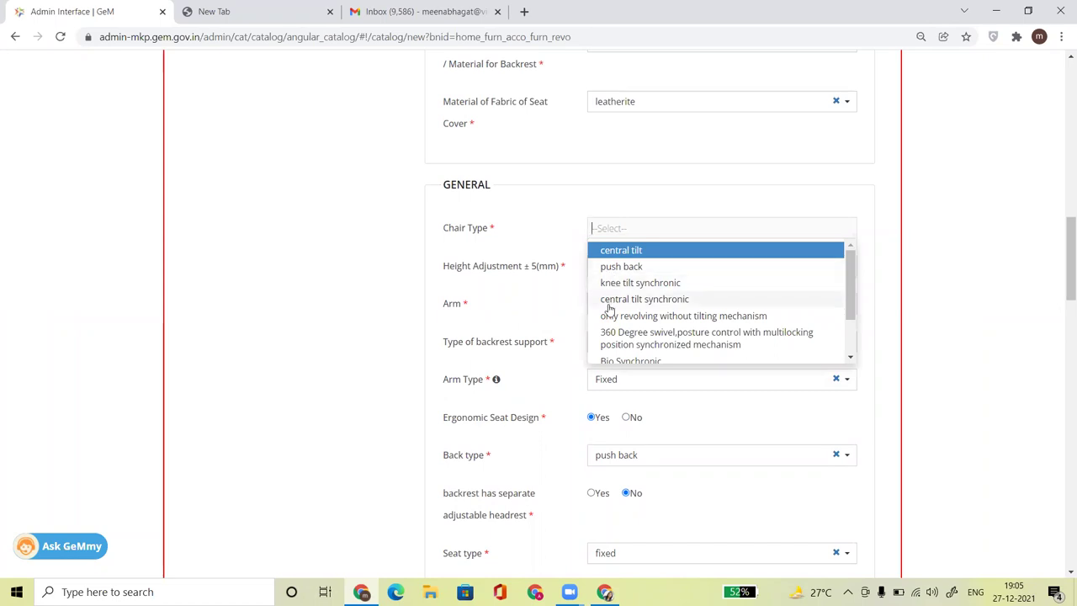
{"action": "left_click", "coordinate": [686, 316]}
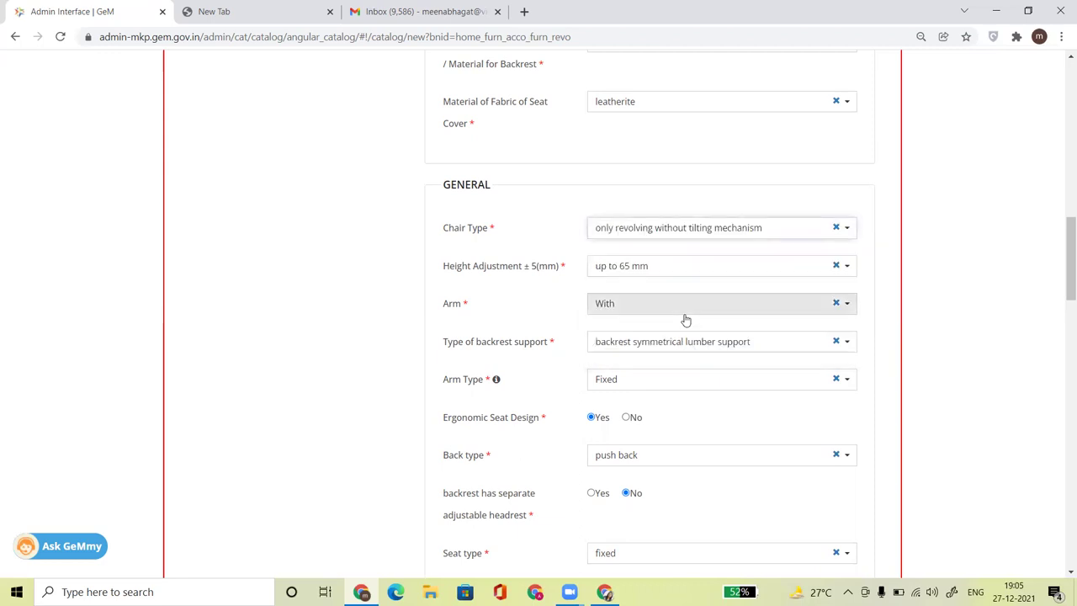
{"action": "left_click_drag", "start_coordinate": [1060, 235], "coordinate": [1065, 507]}
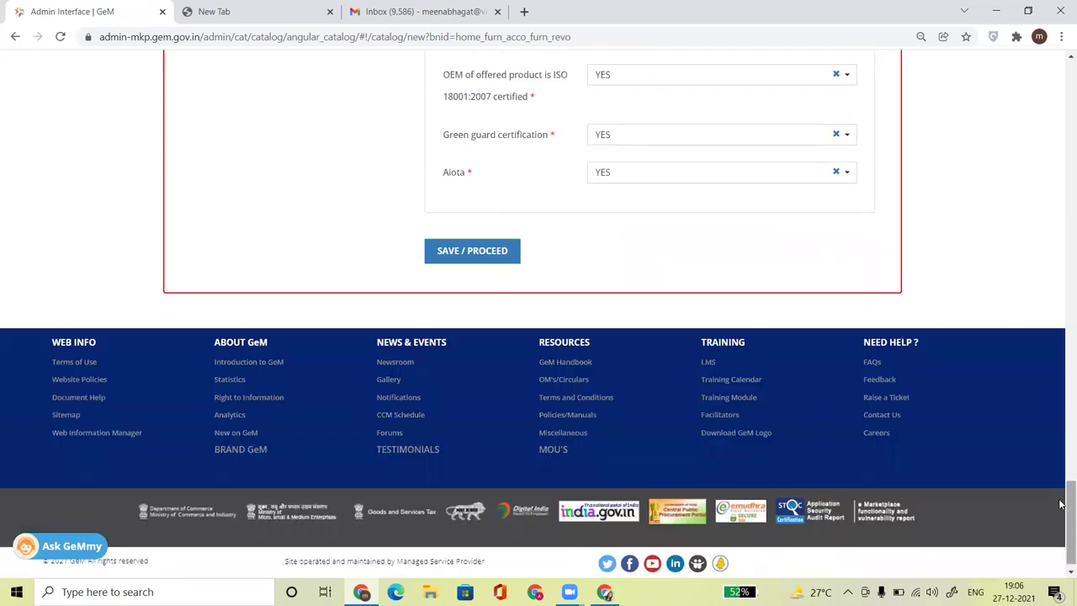
{"action": "left_click", "coordinate": [483, 252]}
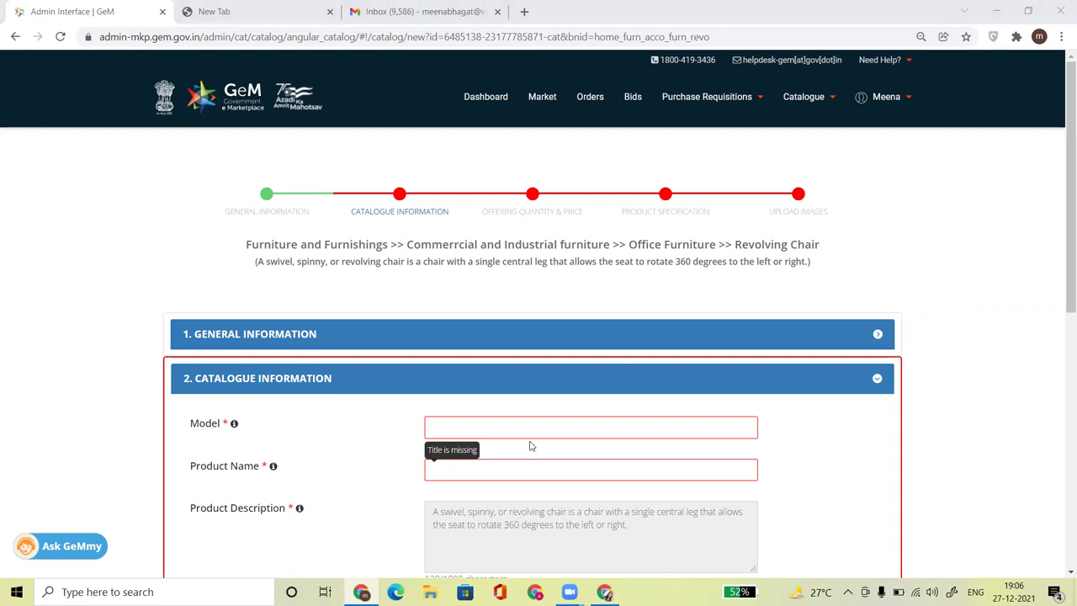
Step: Leave the new listing and open the published acer Intel Core i5 14 Inch Laptop offering for editing
{"action": "left_click", "coordinate": [492, 98]}
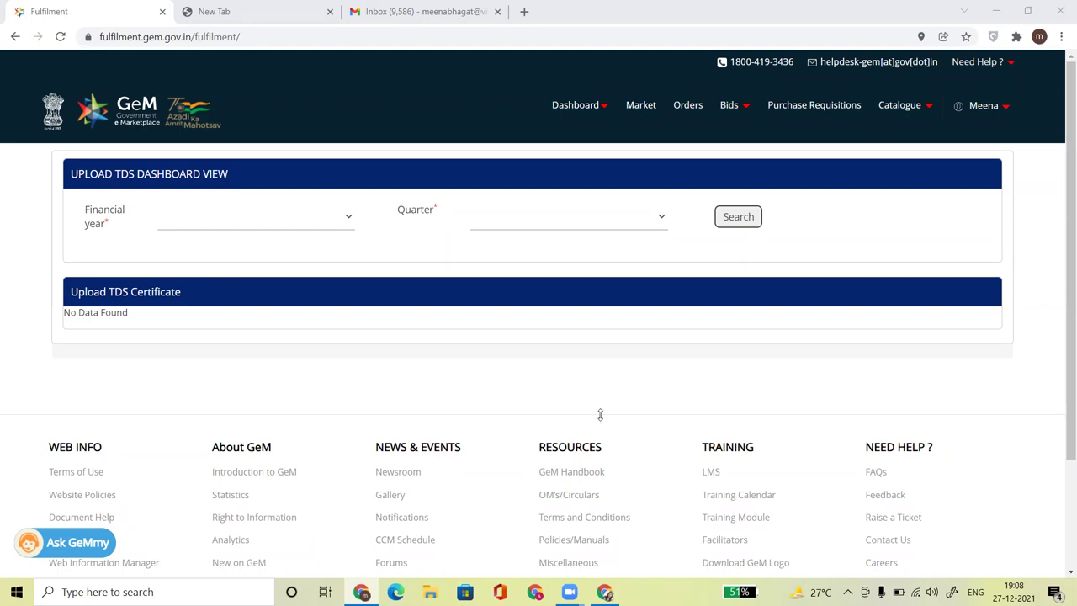
{"action": "left_click", "coordinate": [929, 110]}
{"action": "left_click", "coordinate": [999, 184]}
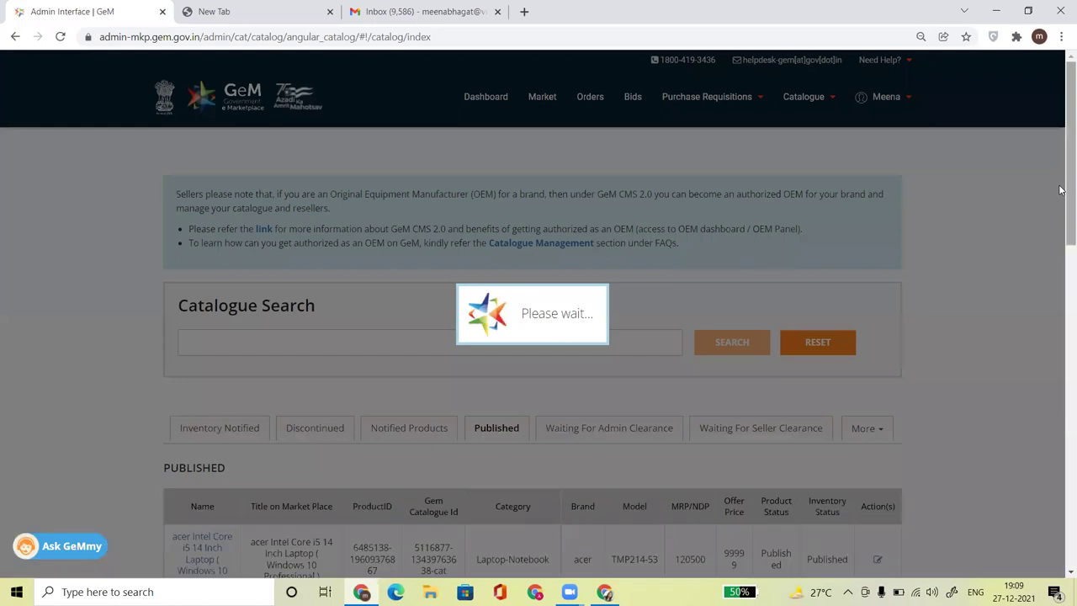
{"action": "scroll", "coordinate": [1060, 253], "scroll_direction": "down", "scroll_amount": 5}
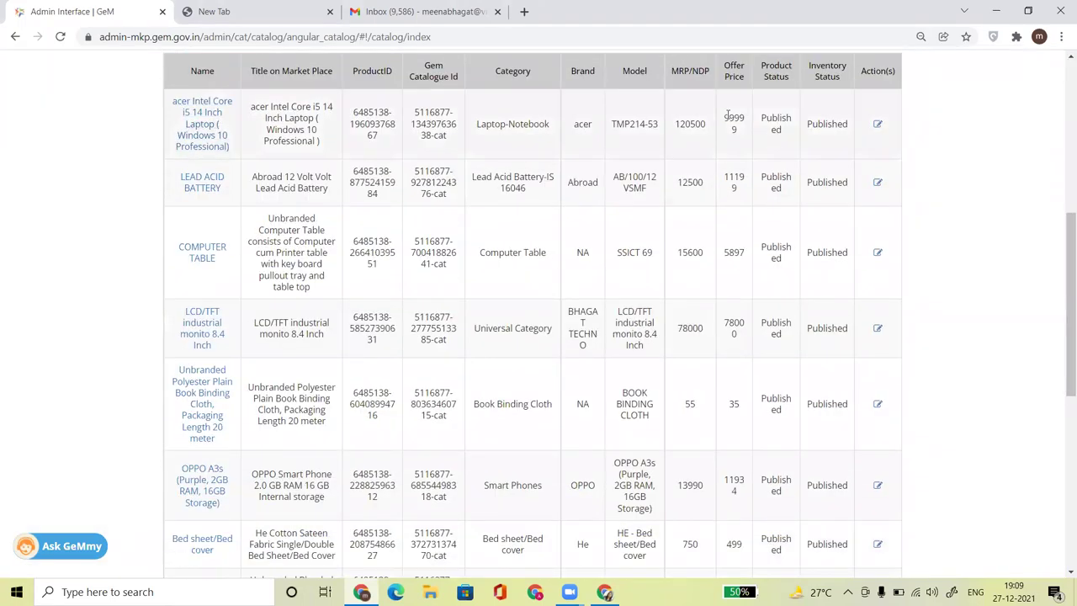
{"action": "left_click", "coordinate": [878, 126]}
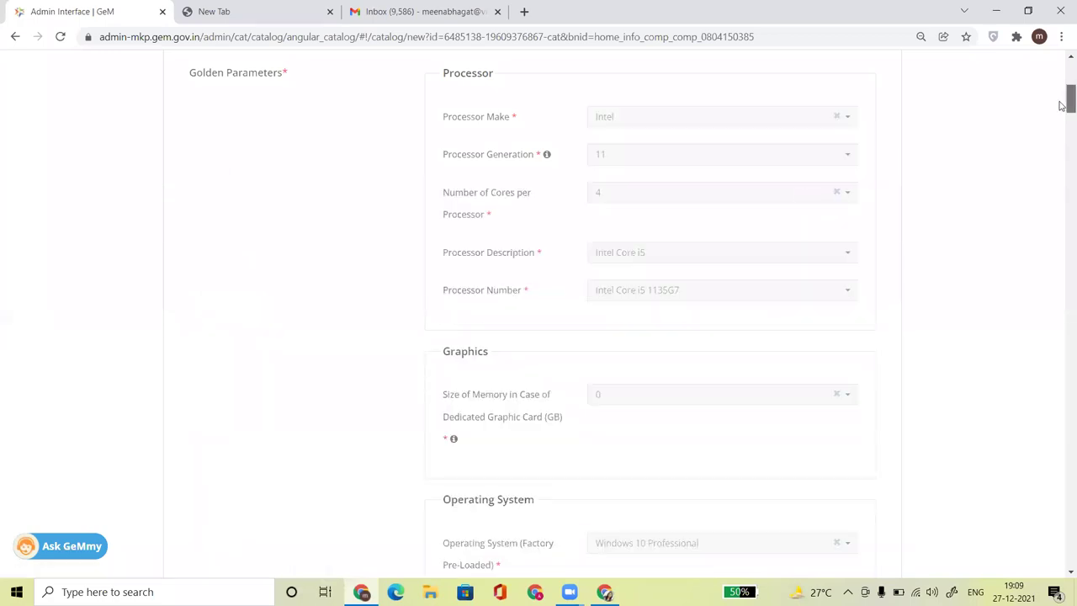
Step: Collapse the laptop's General Information and Catalogue Information sections to reach its Offering Quantity & Price section
{"action": "scroll", "coordinate": [1062, 107], "scroll_direction": "up", "scroll_amount": 3}
{"action": "left_click", "coordinate": [878, 151]}
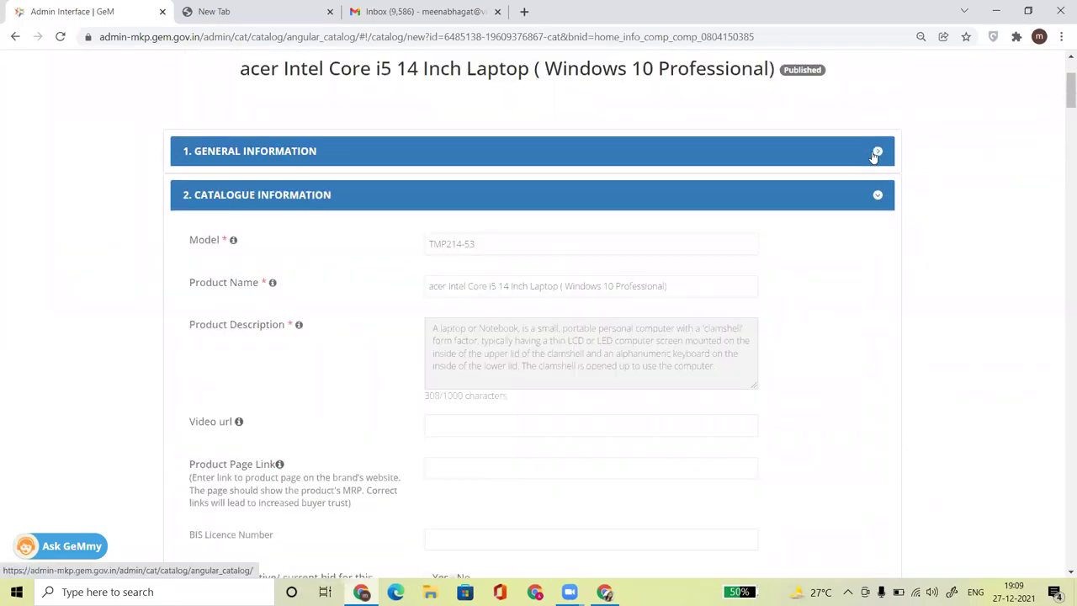
{"action": "right_click", "coordinate": [878, 194]}
{"action": "left_click", "coordinate": [868, 200]}
{"action": "left_click", "coordinate": [868, 200]}
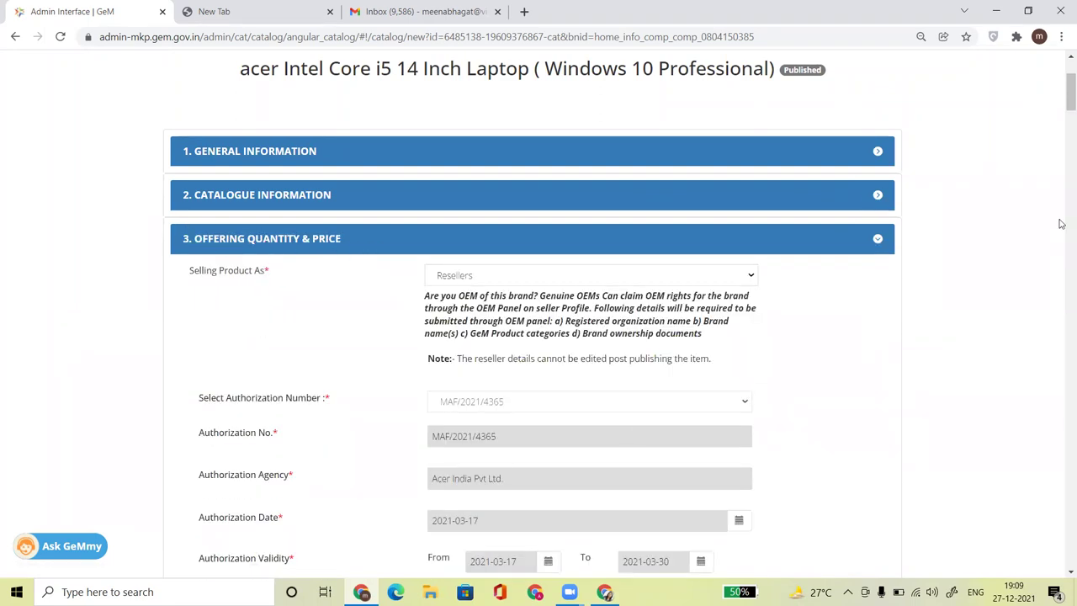
Step: Set the laptop's Offer Price Including Tax and Duties to 99000 INR in the Offering Quantity & Price section
{"action": "scroll", "coordinate": [1061, 122], "scroll_direction": "down", "scroll_amount": 1}
{"action": "scroll", "coordinate": [1061, 122], "scroll_direction": "down", "scroll_amount": 7}
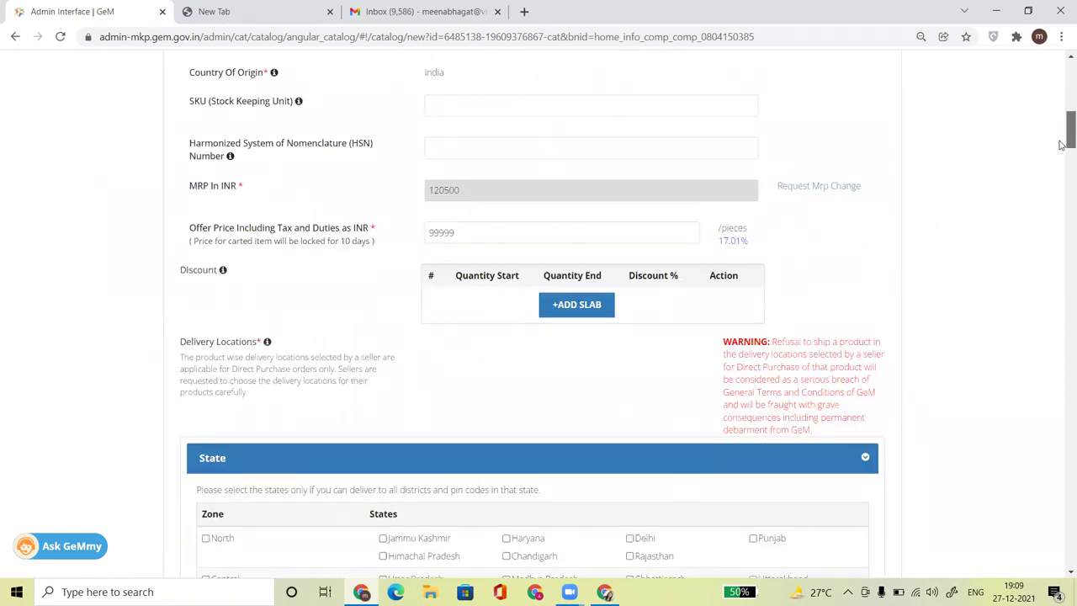
{"action": "left_click", "coordinate": [486, 96]}
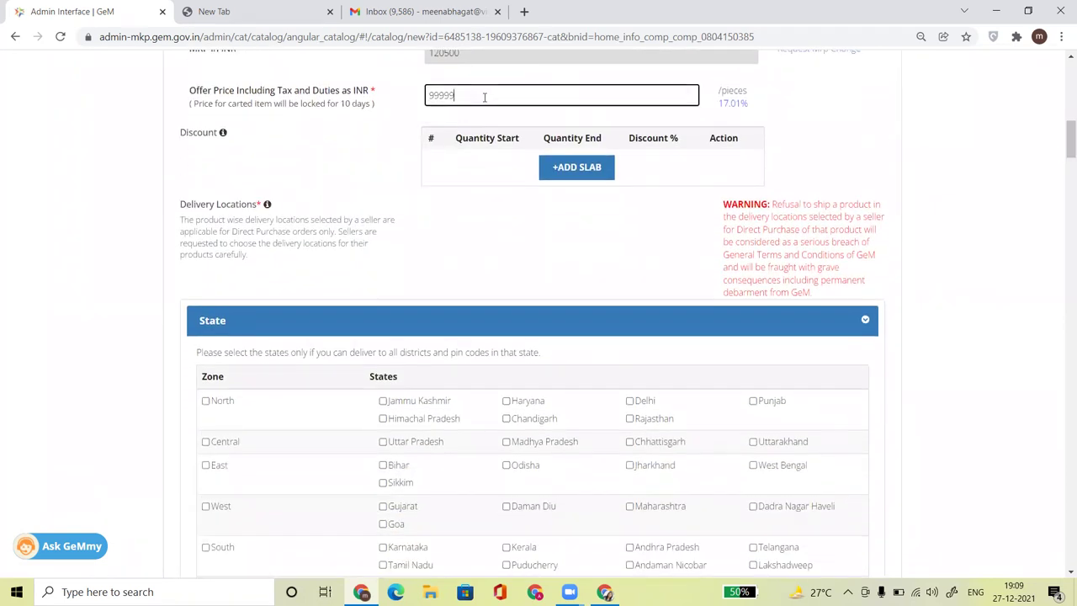
{"action": "key", "text": "BackSpace"}
{"action": "key", "text": "BackSpace"}
{"action": "key", "text": "BackSpace"}
{"action": "key", "text": "BackSpace"}
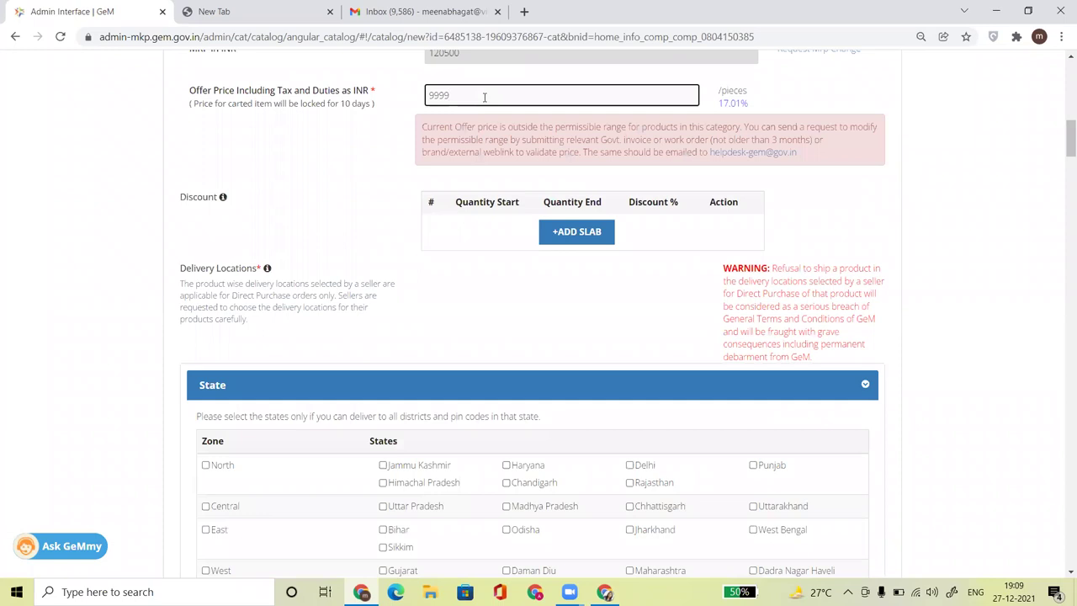
{"action": "type", "text": "9000"}
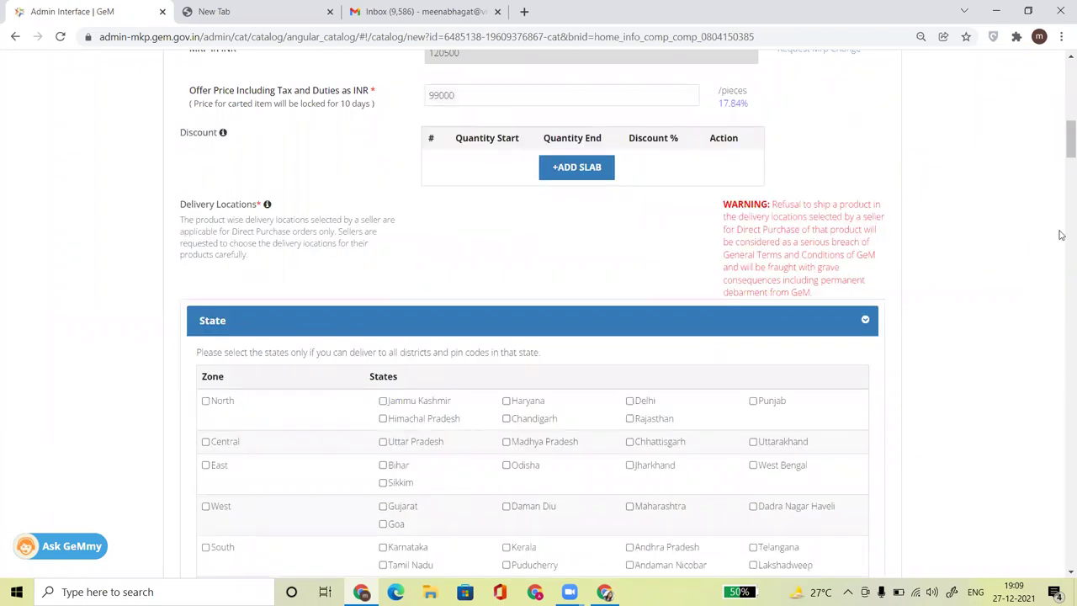
Step: Expand the laptop's General Information section and look over its catalogue details and the Processor and Graphics golden parameters
{"action": "left_click_drag", "start_coordinate": [1063, 152], "coordinate": [1062, 84]}
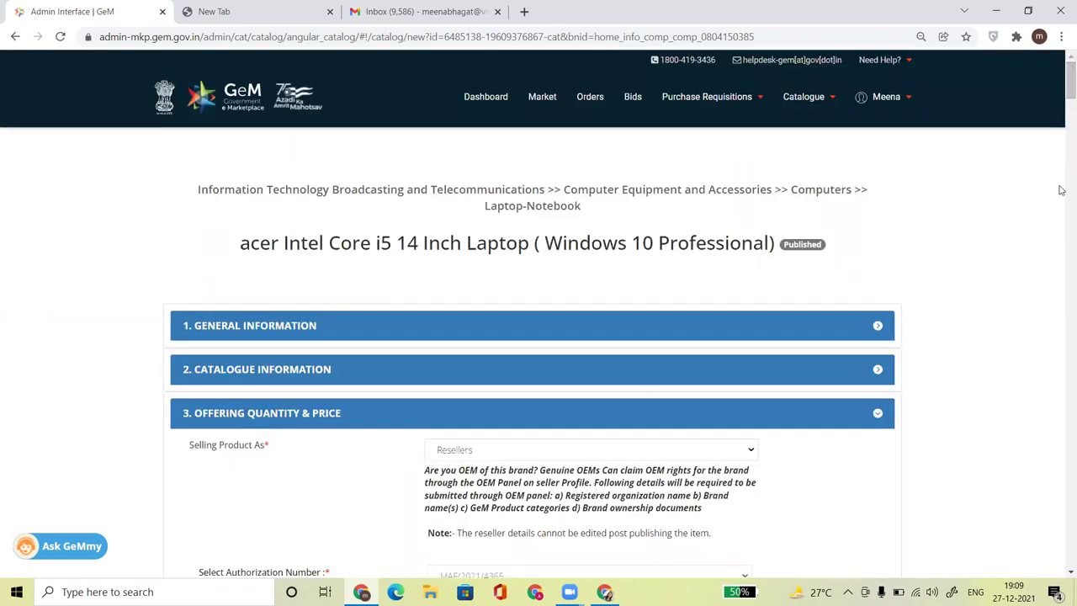
{"action": "left_click_drag", "start_coordinate": [1062, 83], "coordinate": [1062, 127]}
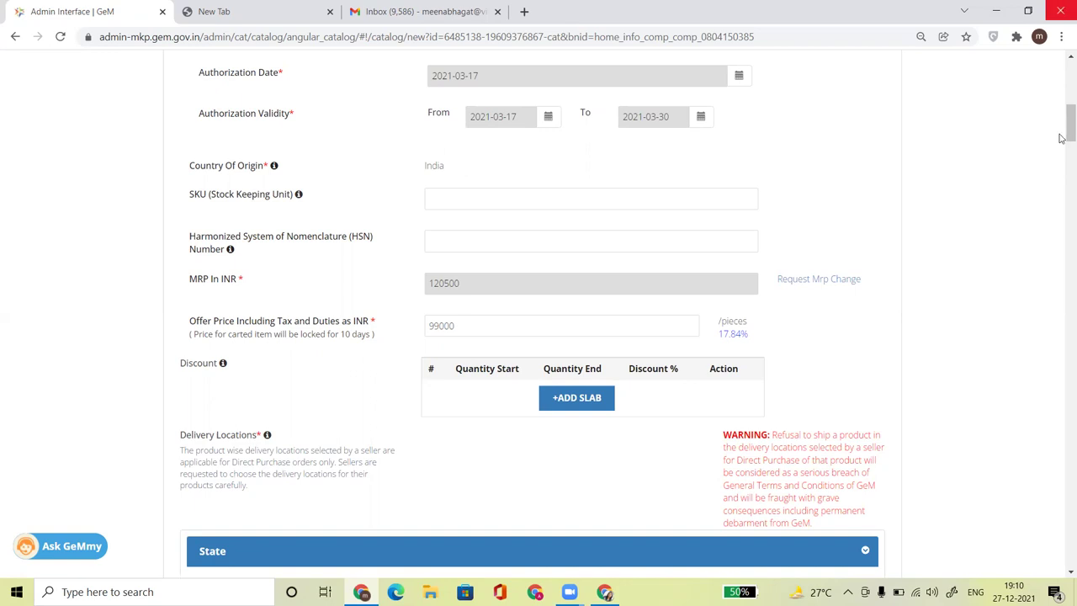
{"action": "scroll", "coordinate": [539, 320], "scroll_direction": "up", "scroll_amount": 10}
{"action": "left_click", "coordinate": [248, 335]}
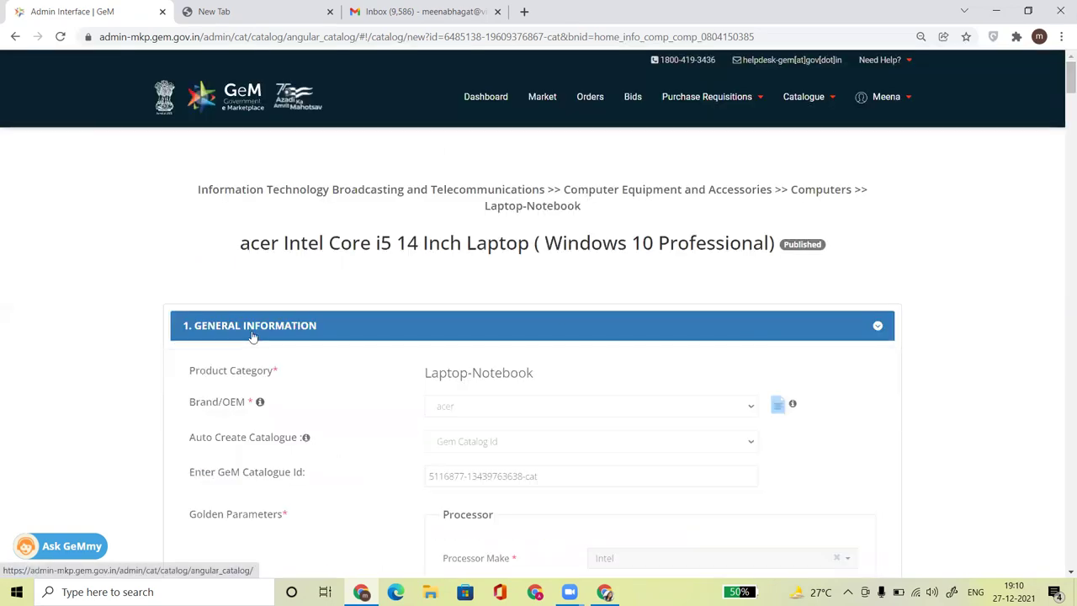
{"action": "scroll", "coordinate": [1060, 100], "scroll_direction": "down", "scroll_amount": 1}
{"action": "scroll", "coordinate": [1060, 101], "scroll_direction": "down", "scroll_amount": 4}
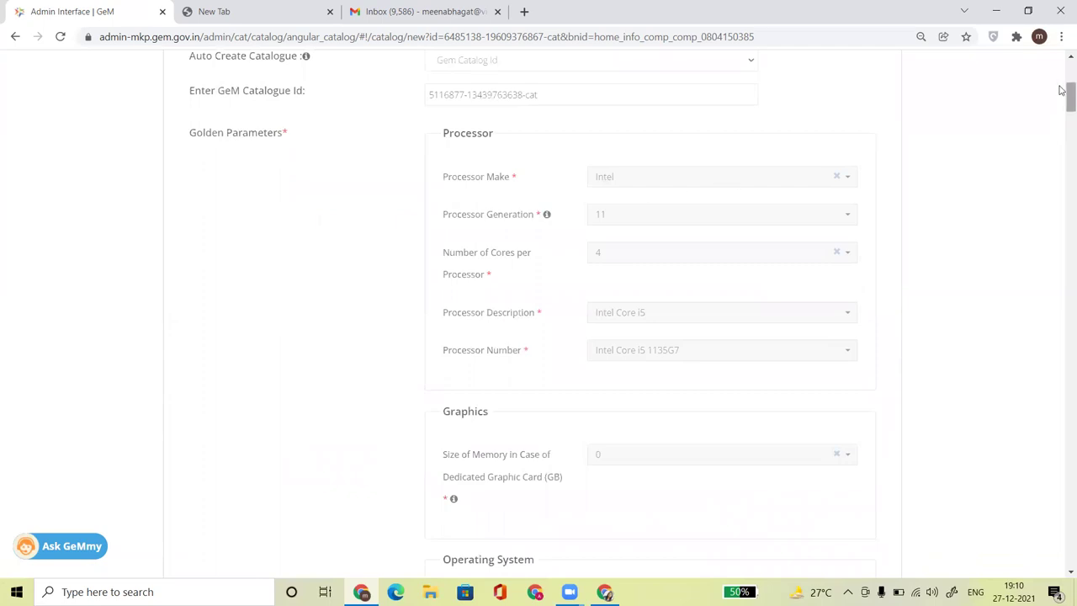
{"action": "scroll", "coordinate": [1061, 92], "scroll_direction": "up", "scroll_amount": 4}
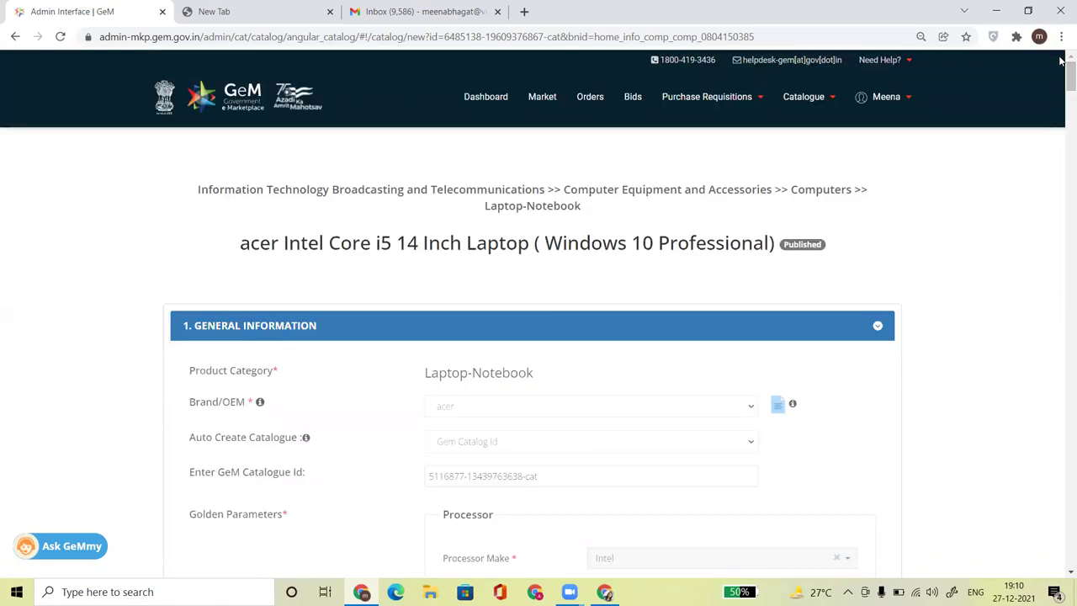